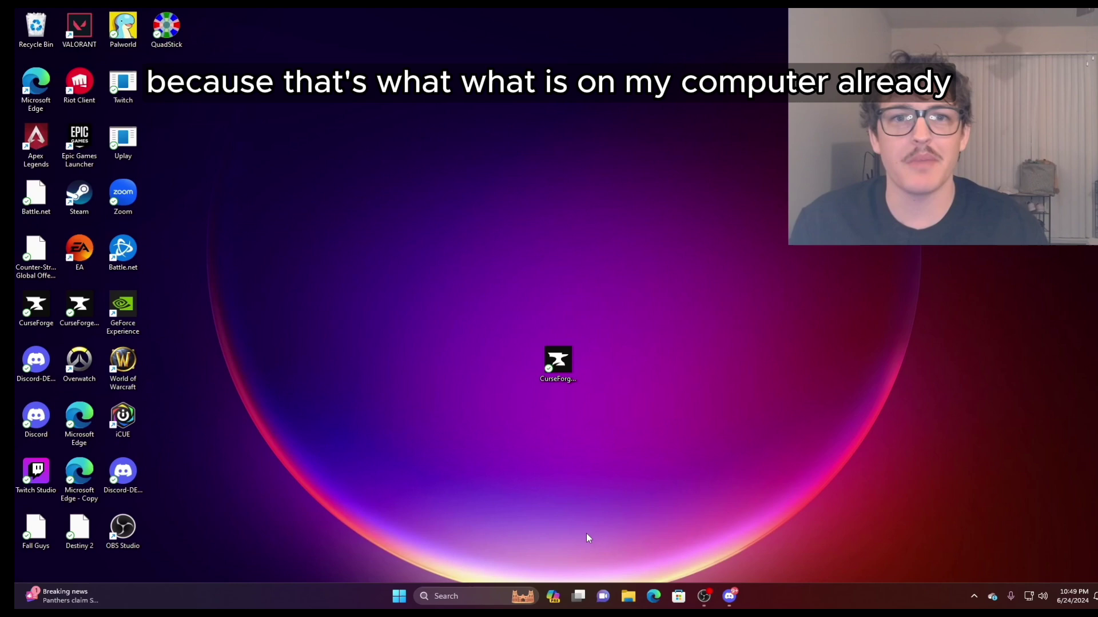
# Step: In Edge, search Google for 'quadstick' to reach the QuadStick website
pyautogui.click(655, 597)
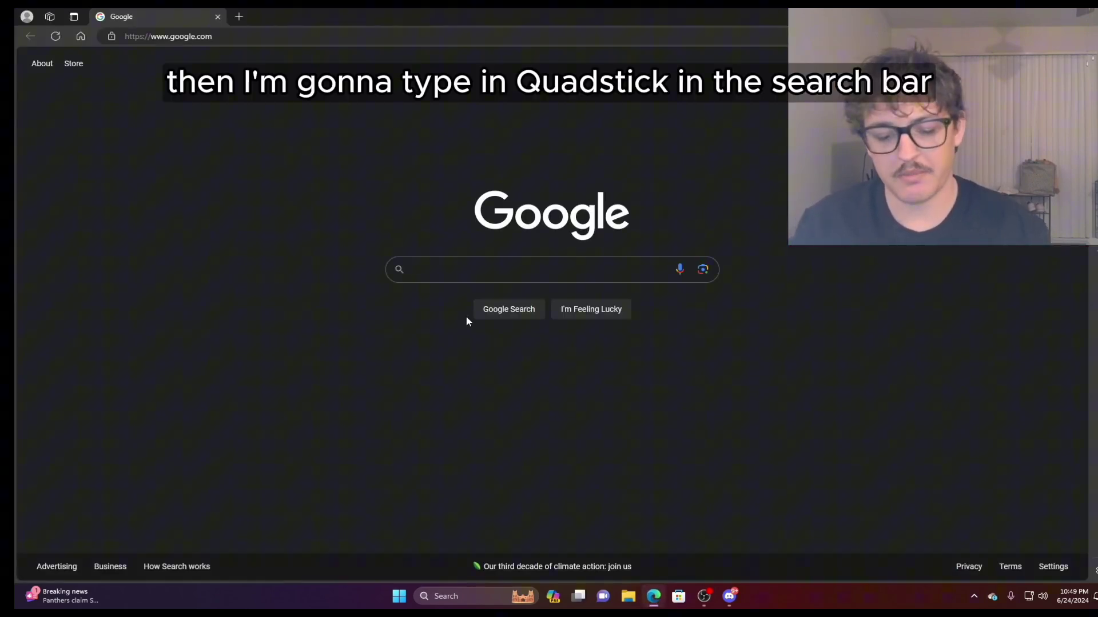
pyautogui.write('quadstick')
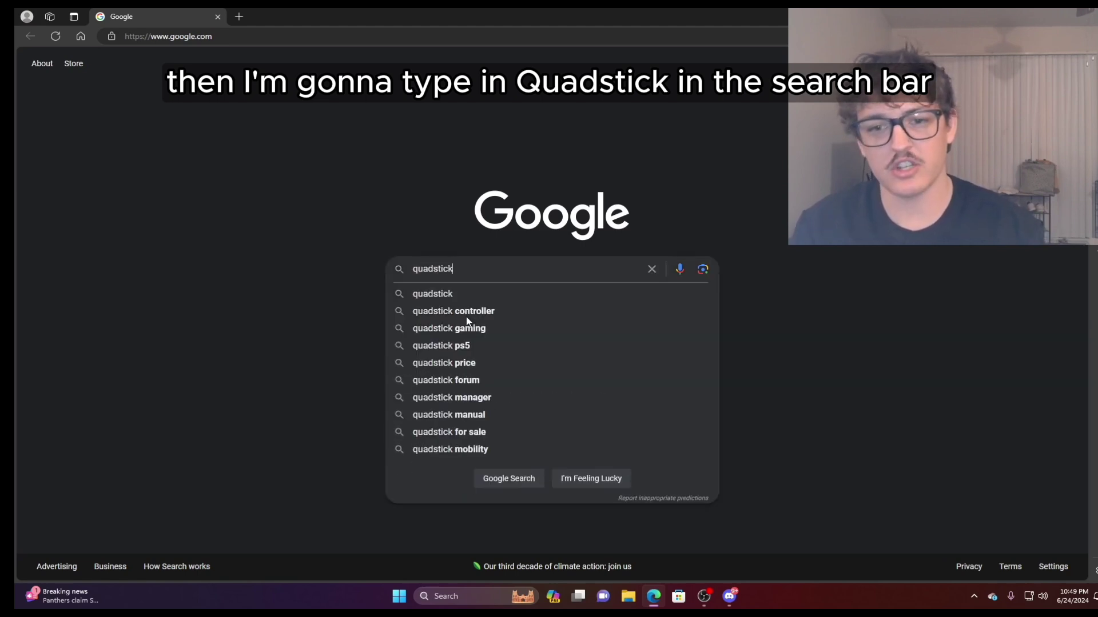
pyautogui.press('Return')
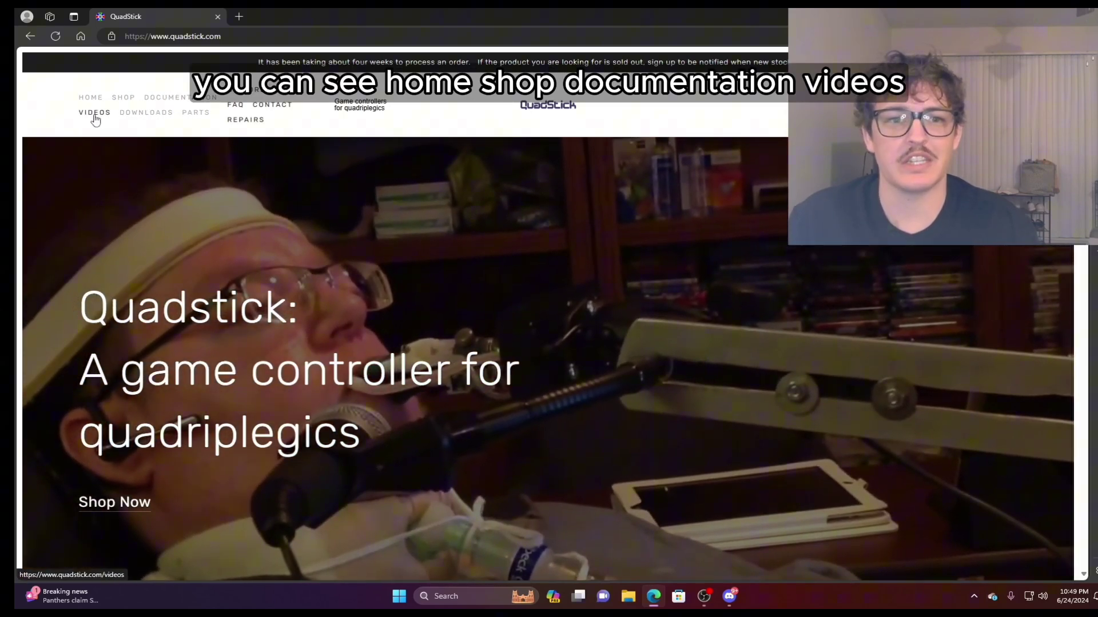
# Step: On the Downloads page, read the QuadStick Manager Program description and download the QMP V4+ installer
pyautogui.click(139, 114)
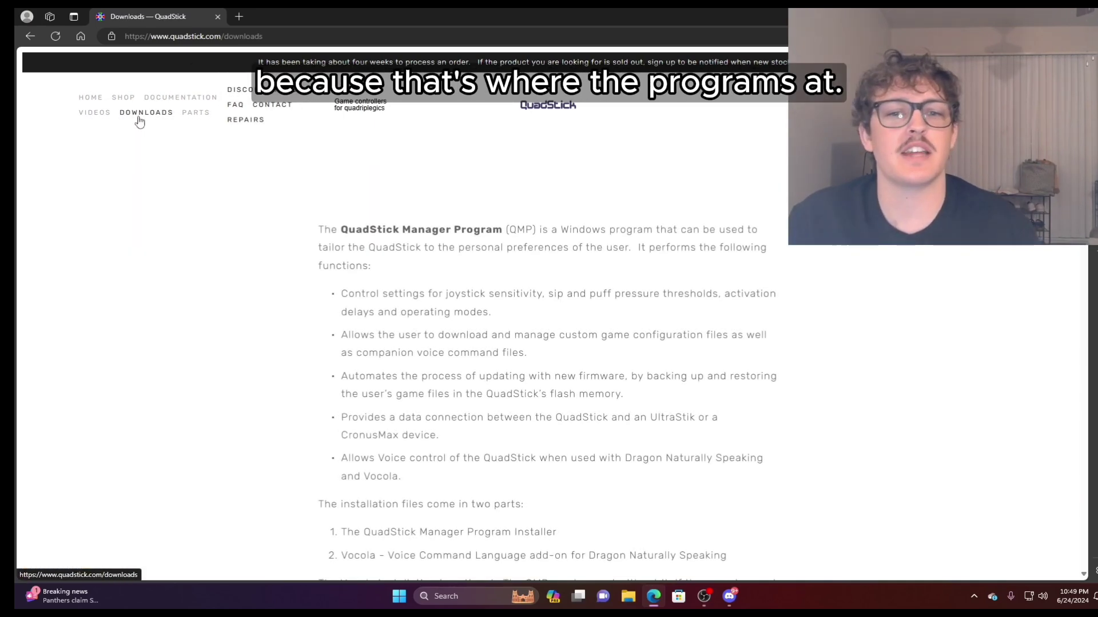
pyautogui.scroll(-2, 240, 127)
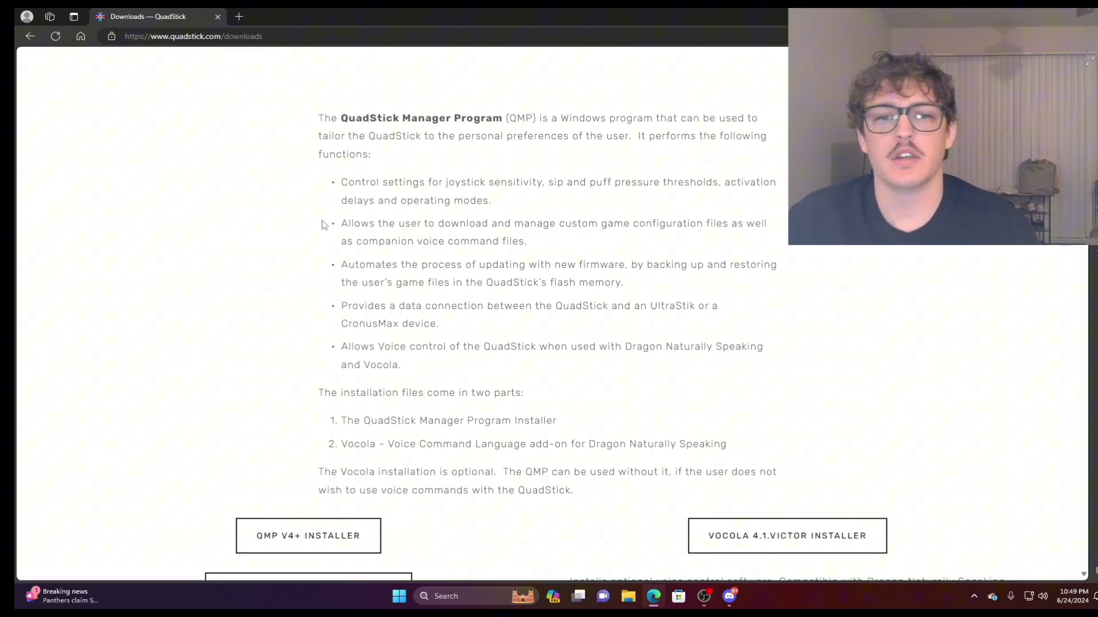
pyautogui.moveTo(279, 121); pyautogui.dragTo(678, 490)
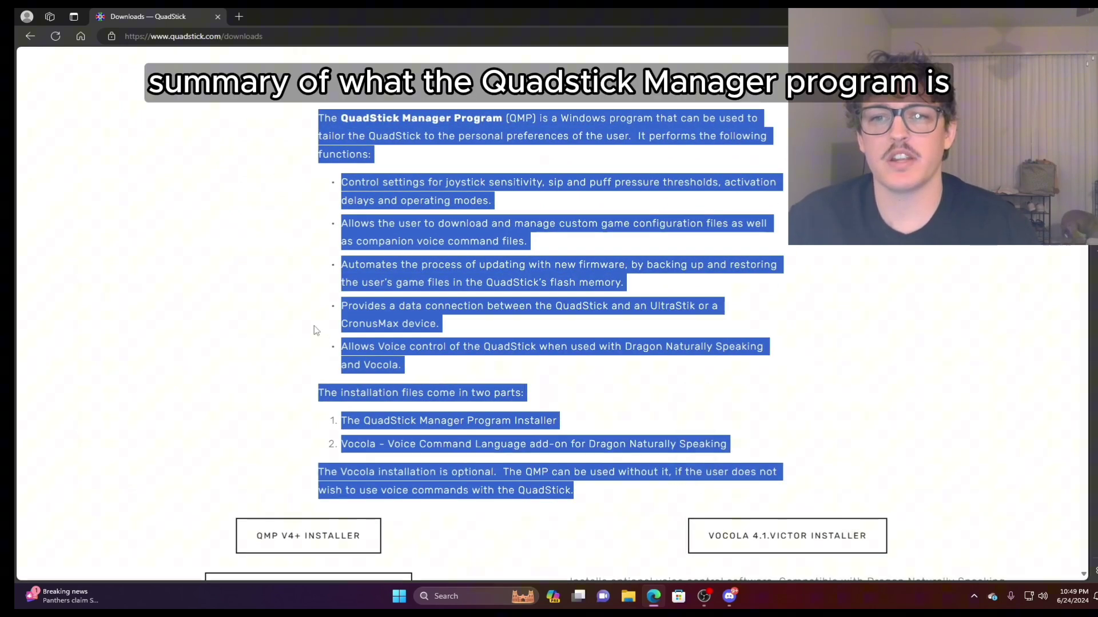
pyautogui.click(286, 304)
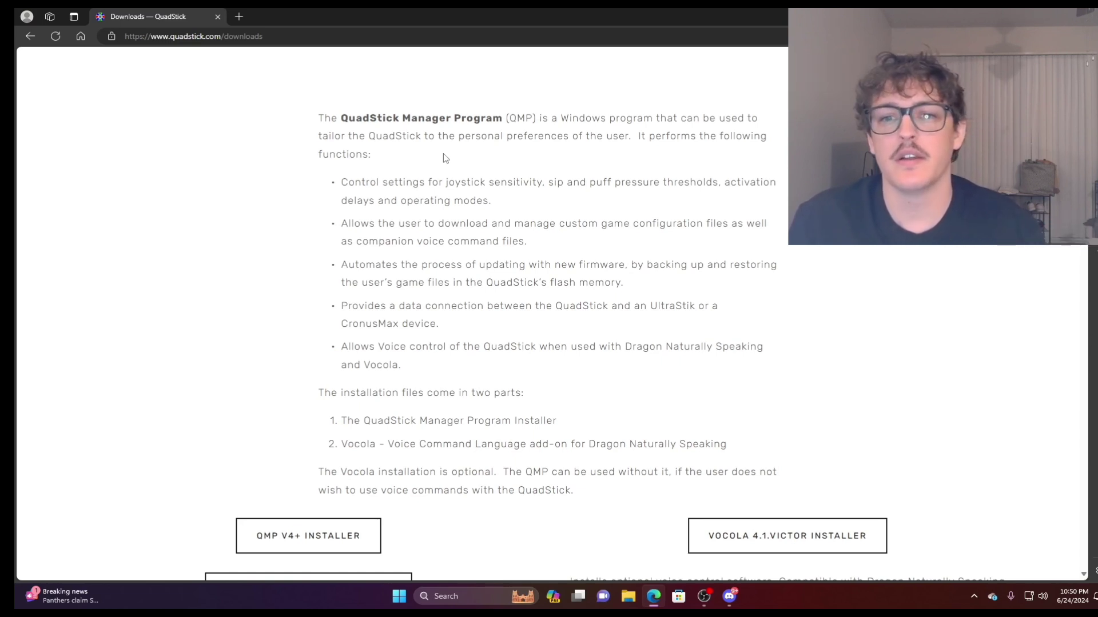
pyautogui.click(300, 533)
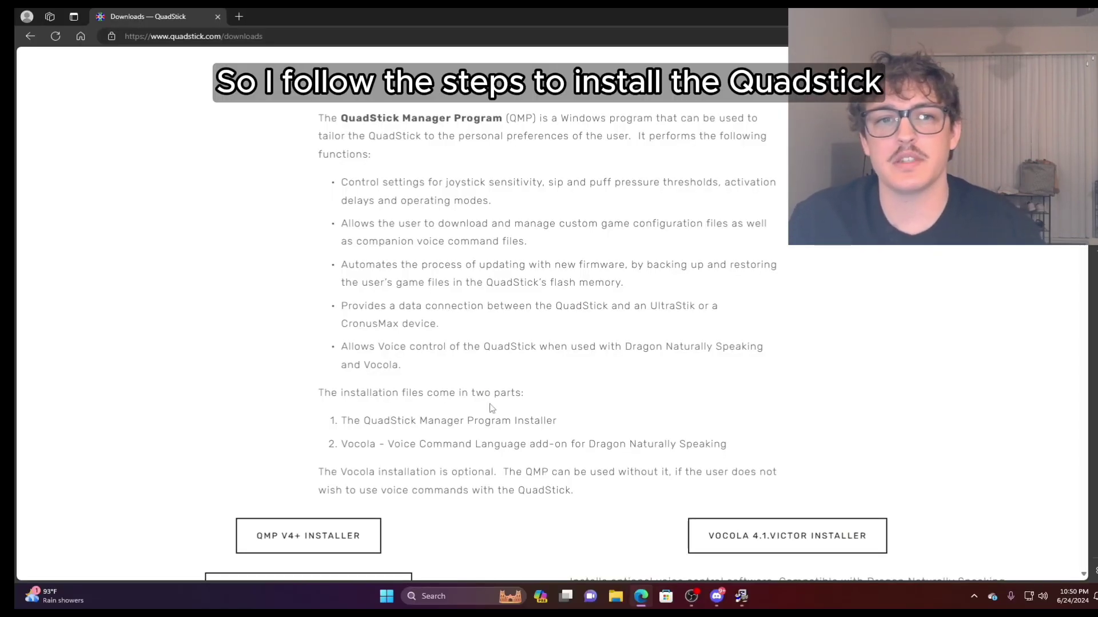
# Step: Install QuadStick Manager with default settings into C:\Program Files (x86)\Quadstick and launch it
pyautogui.click(741, 597)
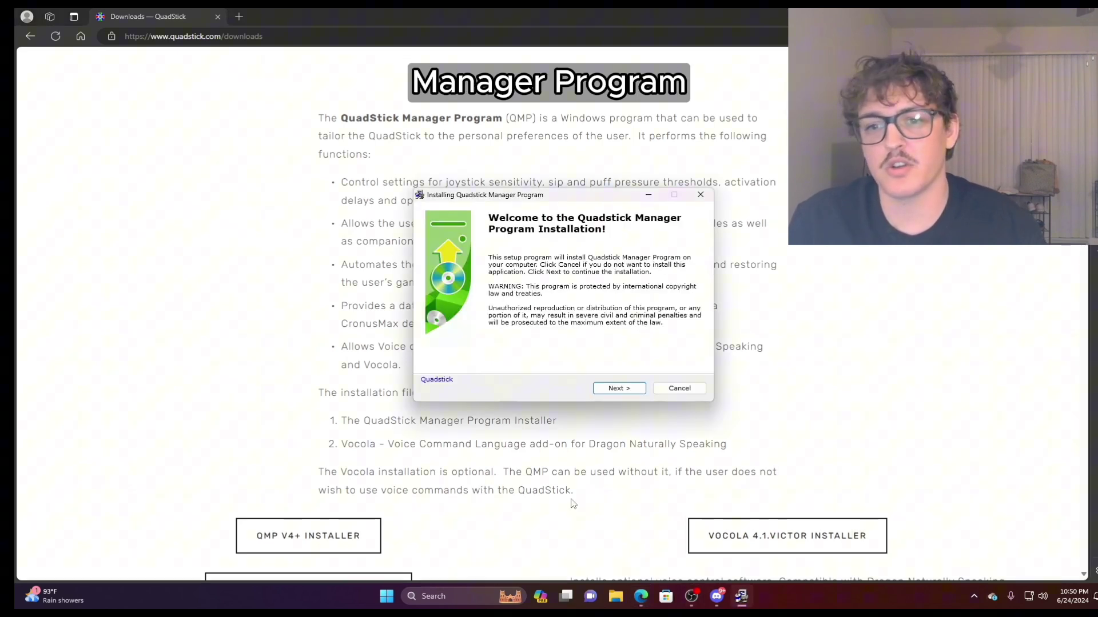
pyautogui.click(611, 392)
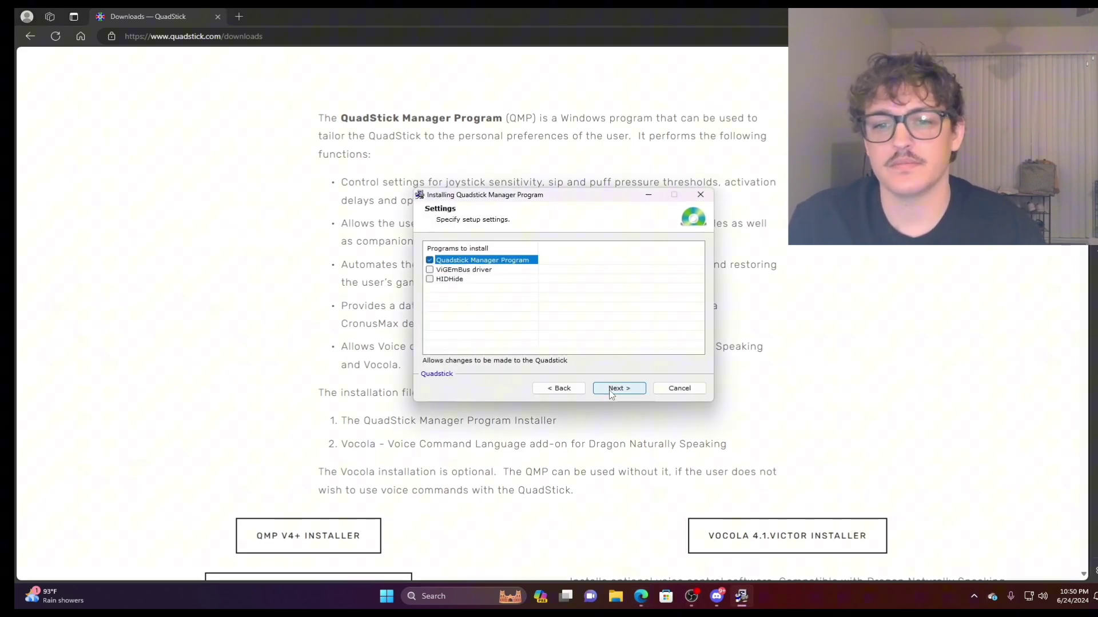
pyautogui.click(611, 393)
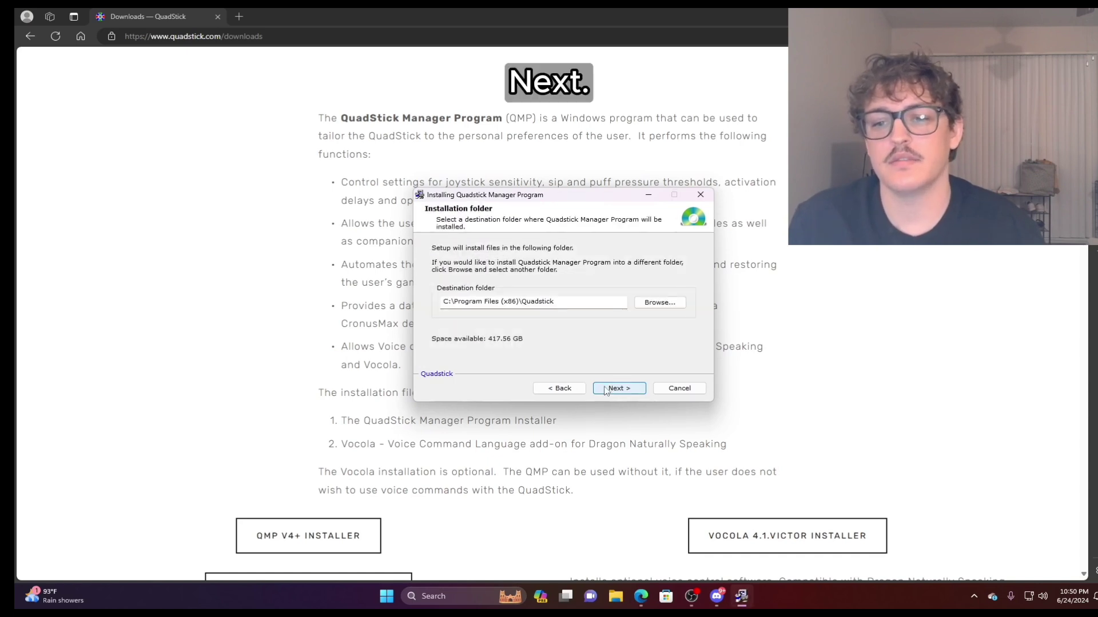
pyautogui.click(605, 391)
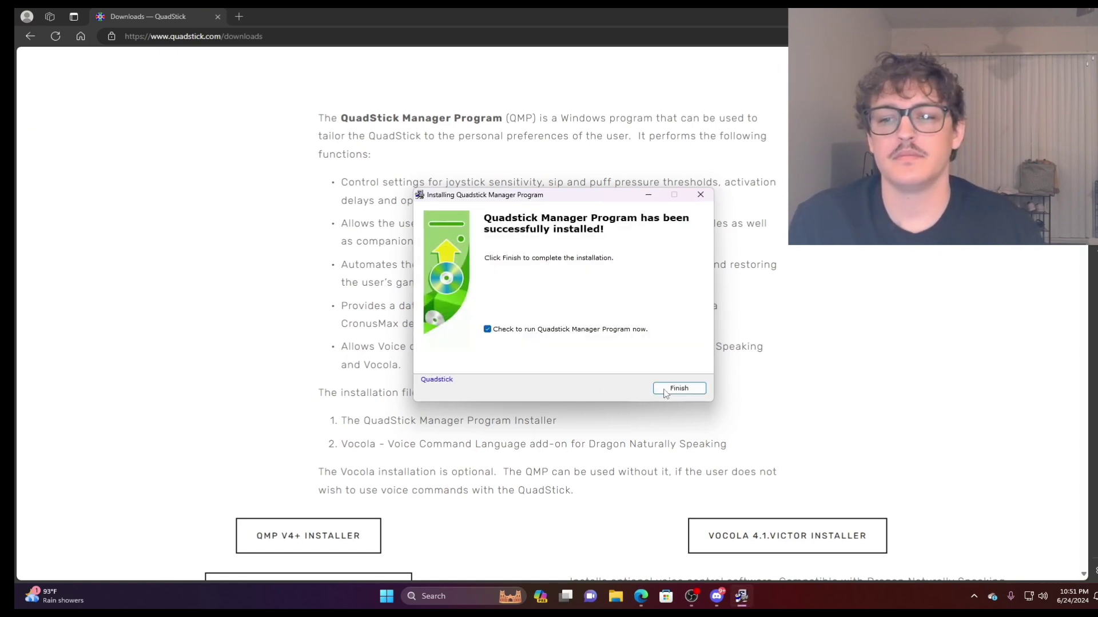
pyautogui.click(665, 394)
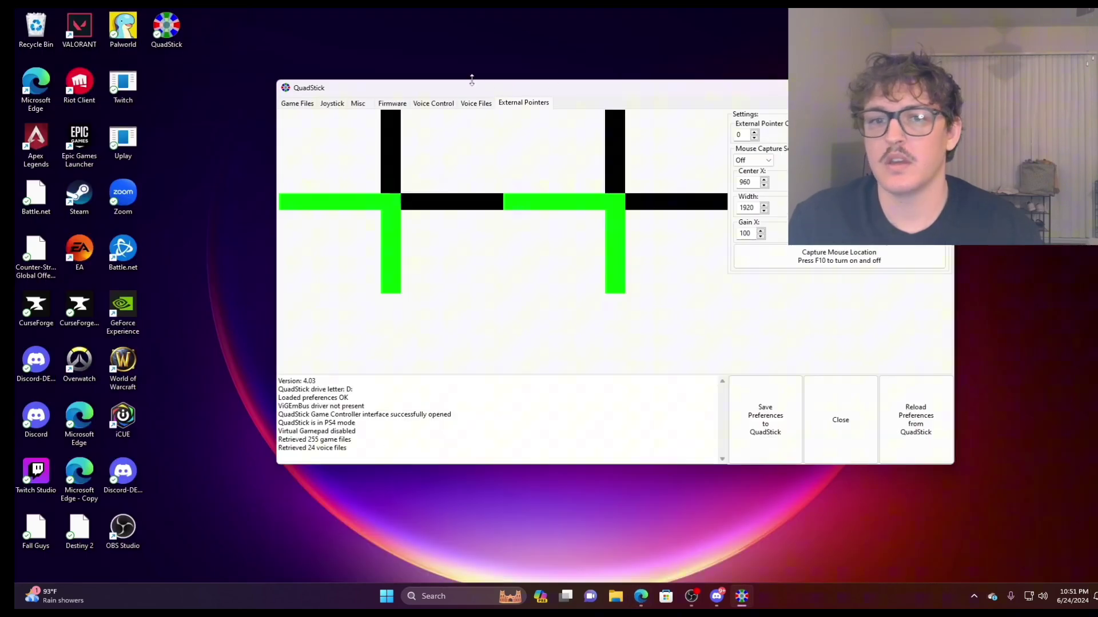
# Step: View the Game Files tab, then the Joystick range-of-motion settings
pyautogui.click(308, 105)
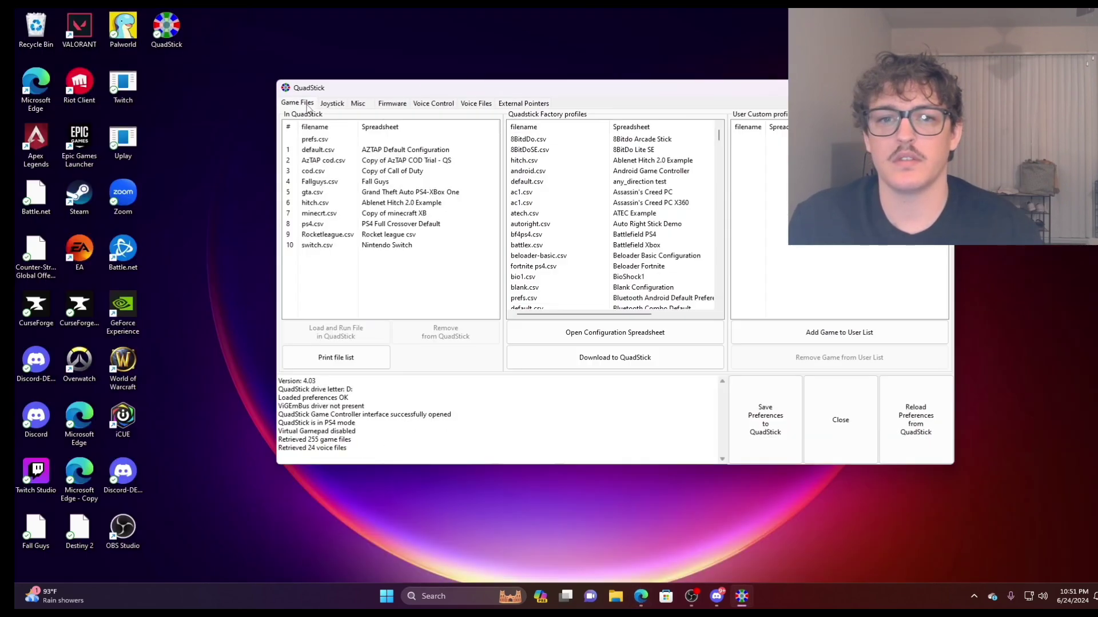
pyautogui.click(331, 105)
# Step: Browse the Misc, Firmware, Voice Control, Voice Files and External Pointer tabs, returning to Game Files
pyautogui.click(355, 105)
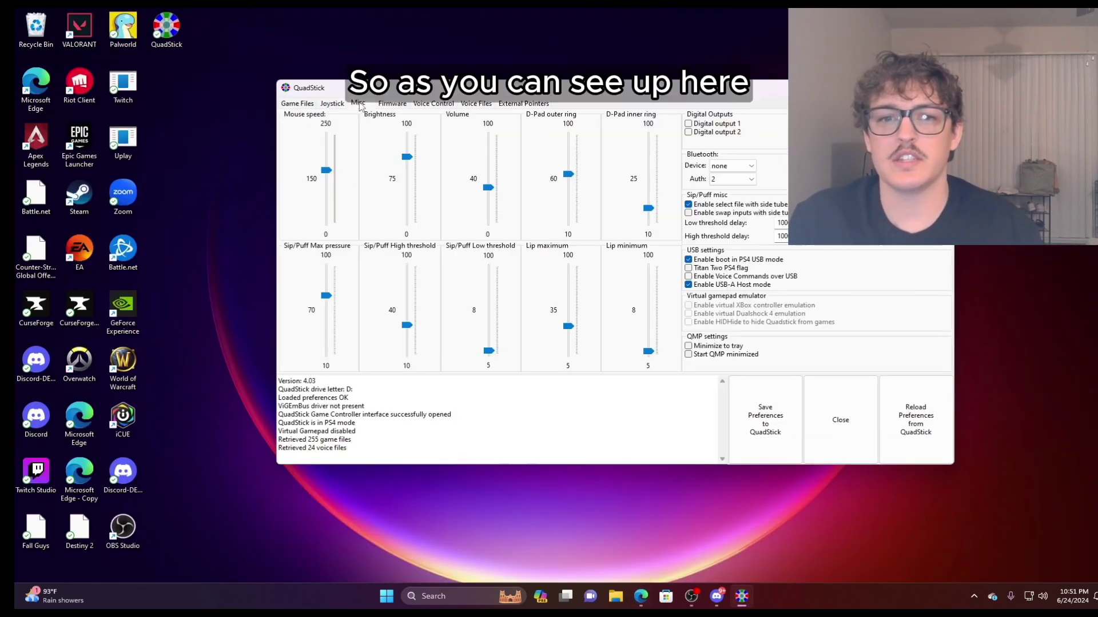
pyautogui.click(392, 105)
pyautogui.click(434, 105)
pyautogui.click(470, 106)
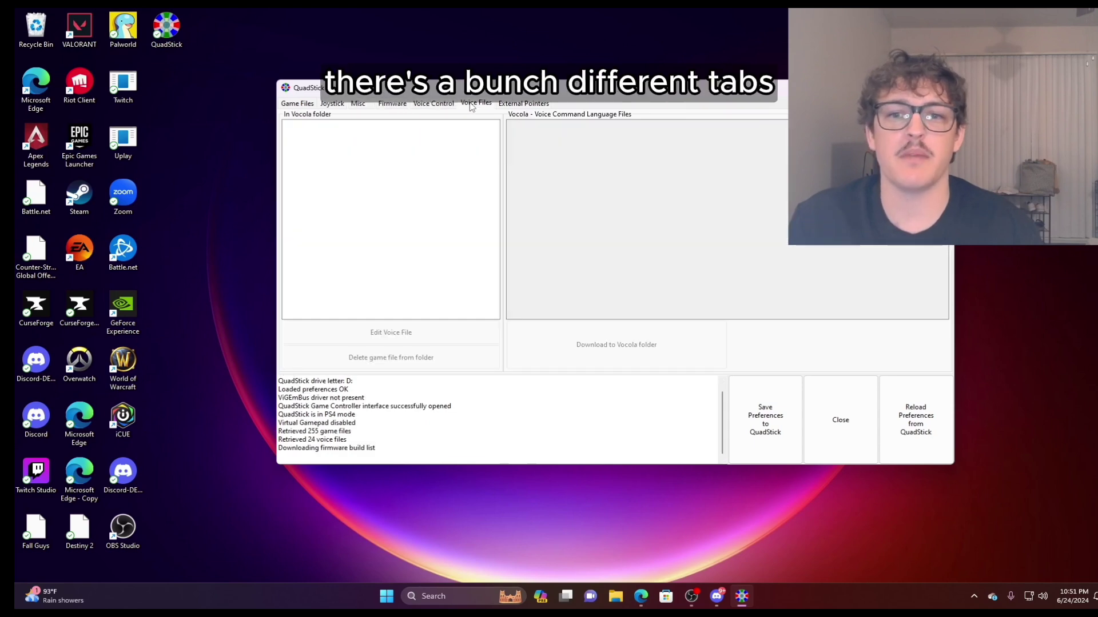
pyautogui.click(524, 104)
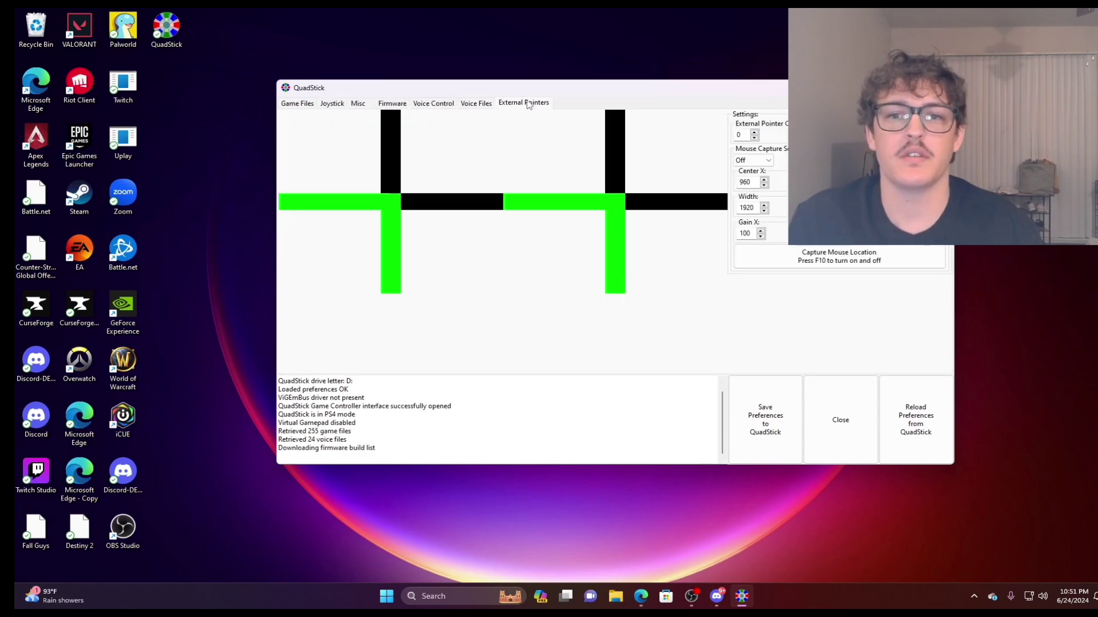
pyautogui.click(296, 107)
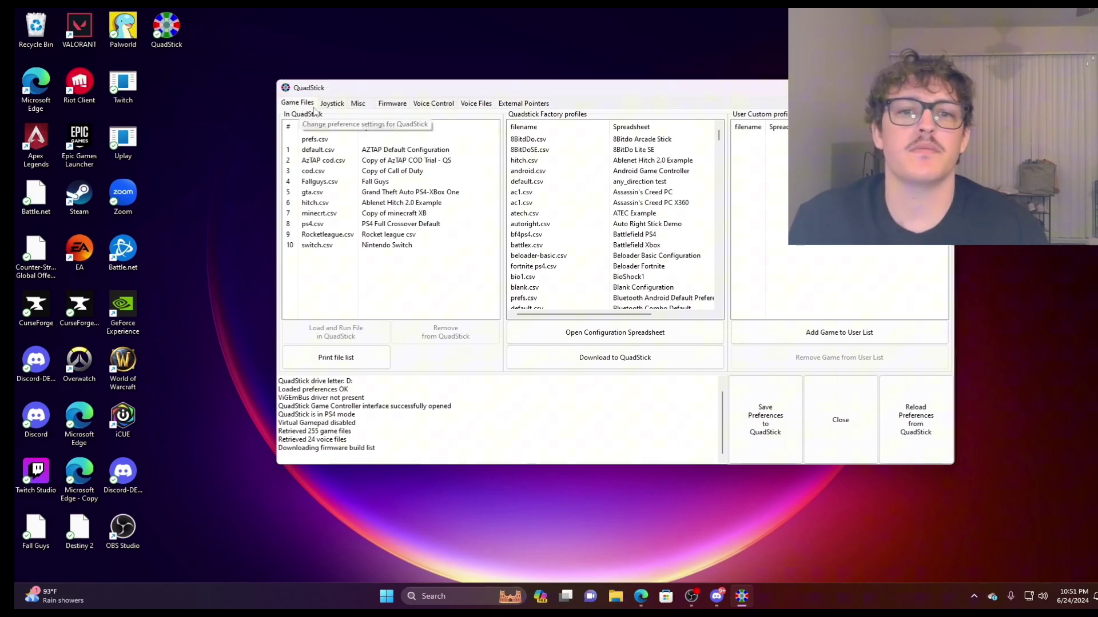
# Step: Review the Joystick, Misc, Firmware, Voice Control and Voice Files pages again, ending on Game Files
pyautogui.click(333, 105)
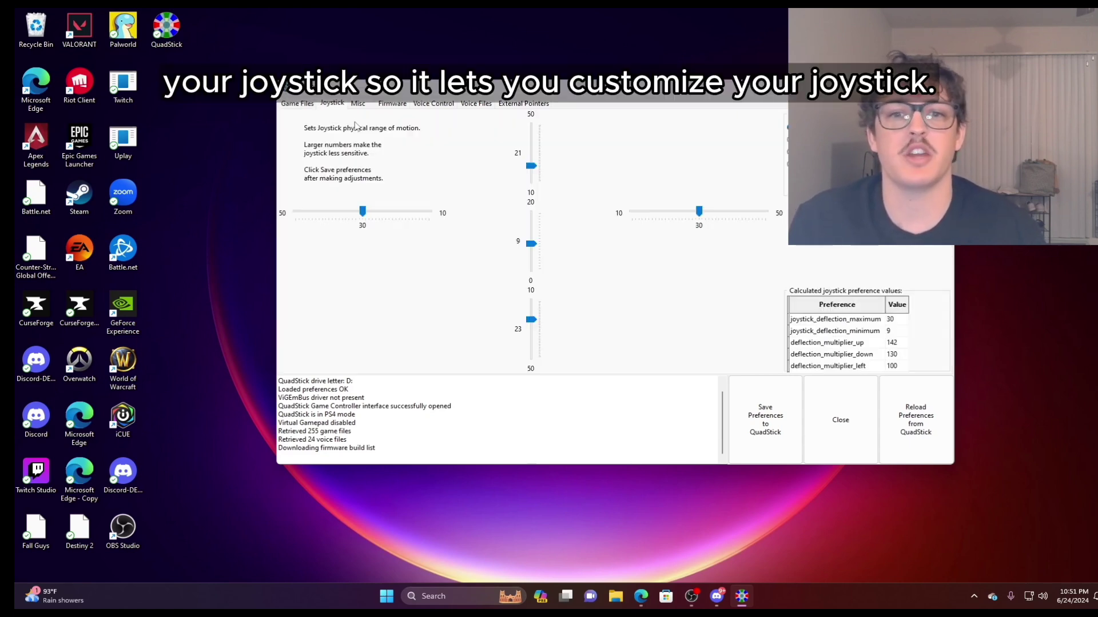
pyautogui.click(366, 106)
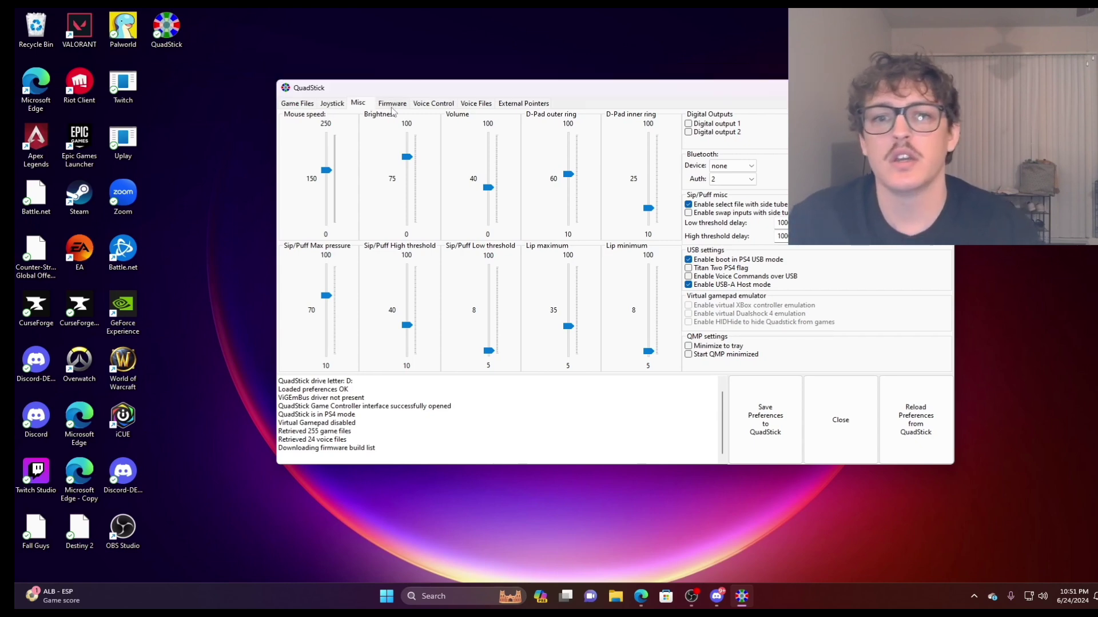
pyautogui.click(392, 104)
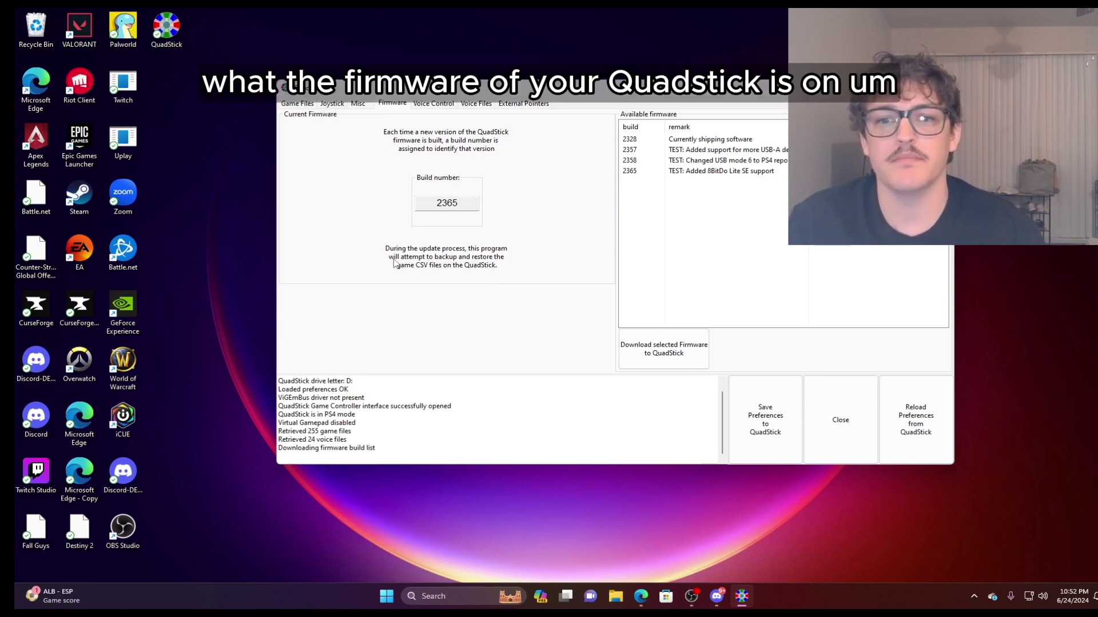
pyautogui.click(426, 109)
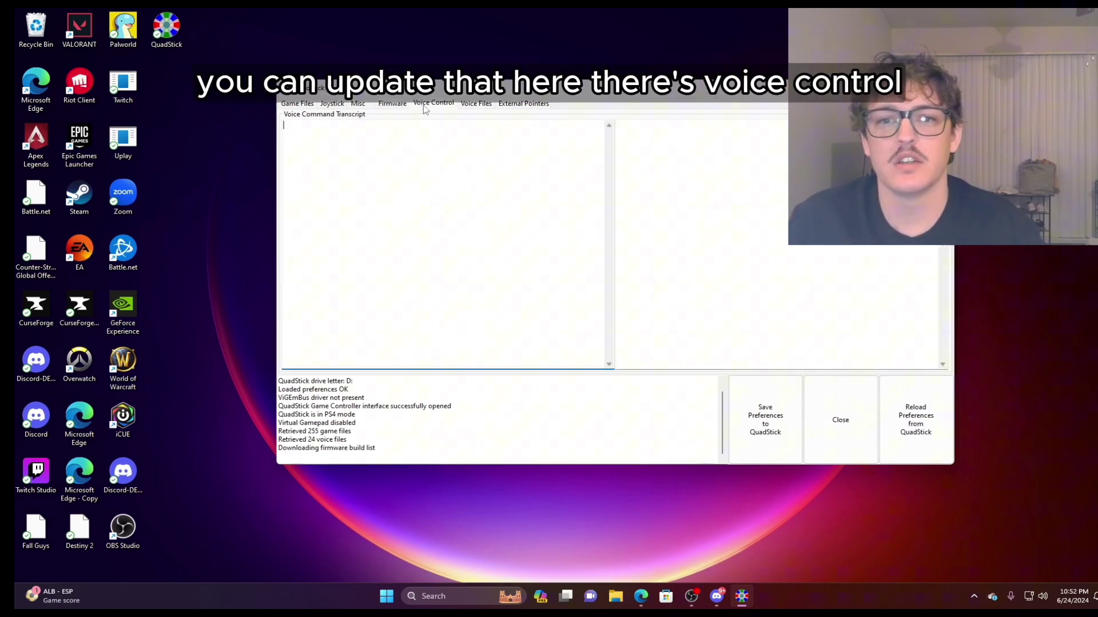
pyautogui.click(479, 106)
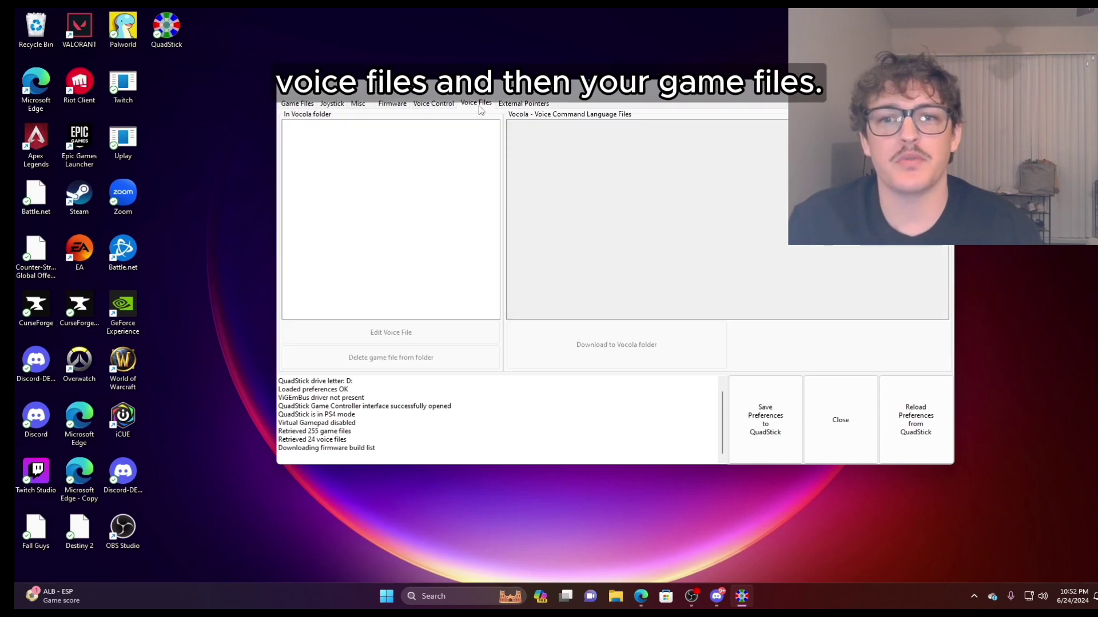
pyautogui.click(303, 105)
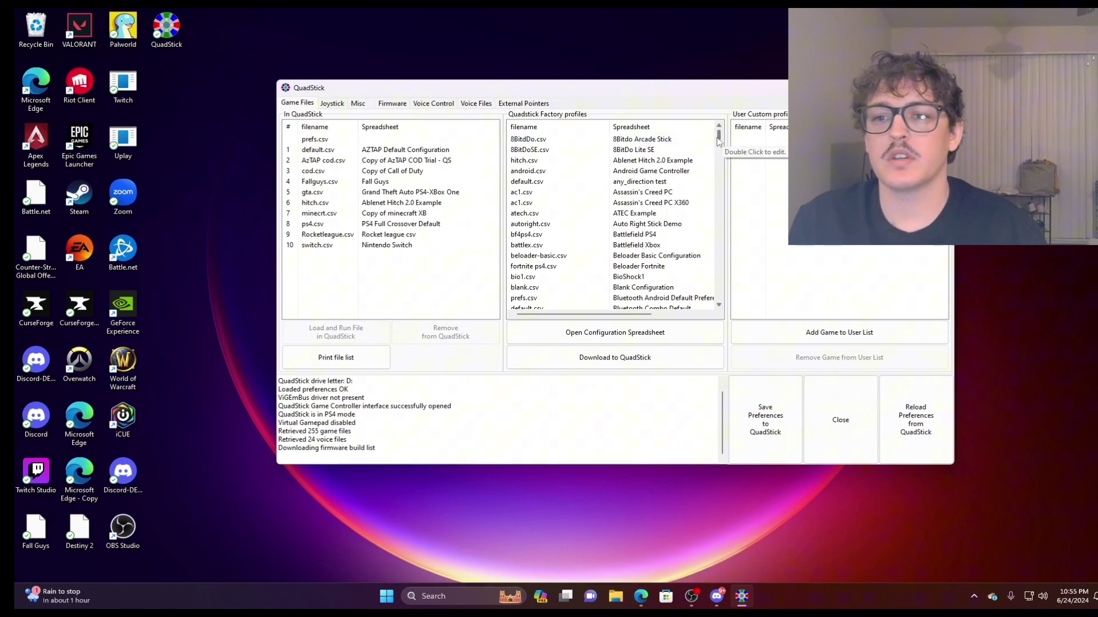
pyautogui.moveTo(719, 141); pyautogui.dragTo(720, 165)
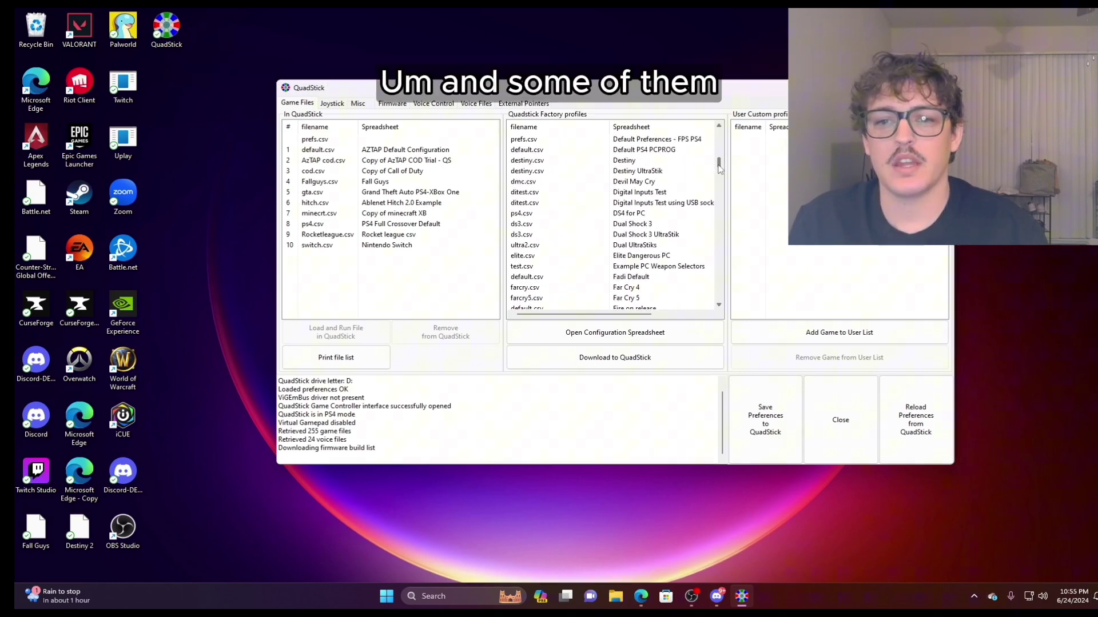
pyautogui.moveTo(720, 172); pyautogui.dragTo(720, 179)
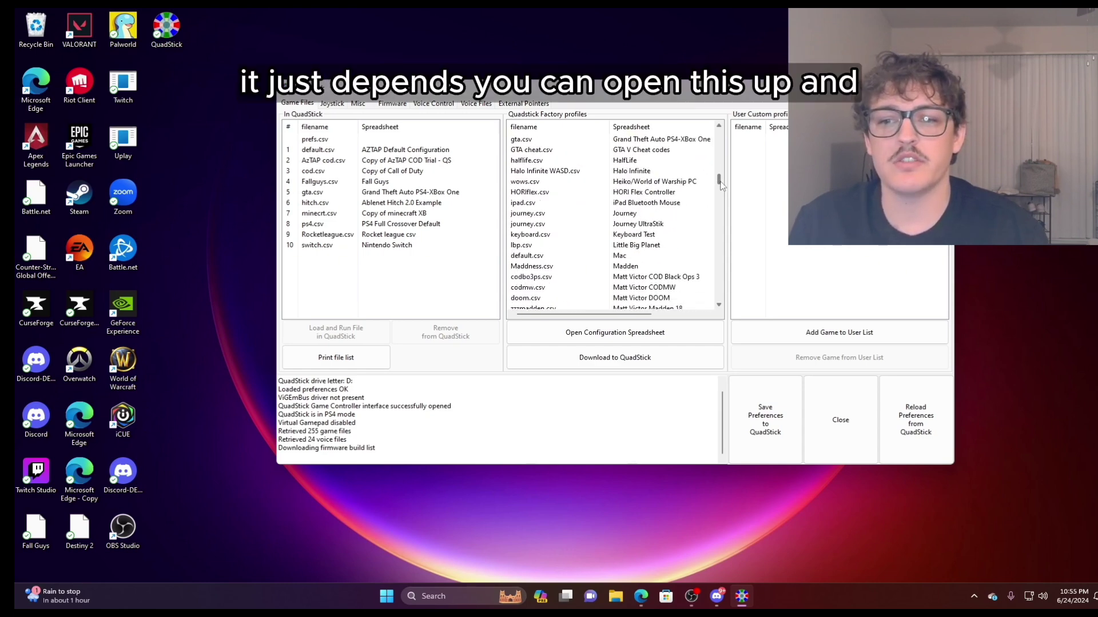
pyautogui.moveTo(721, 187); pyautogui.dragTo(730, 141)
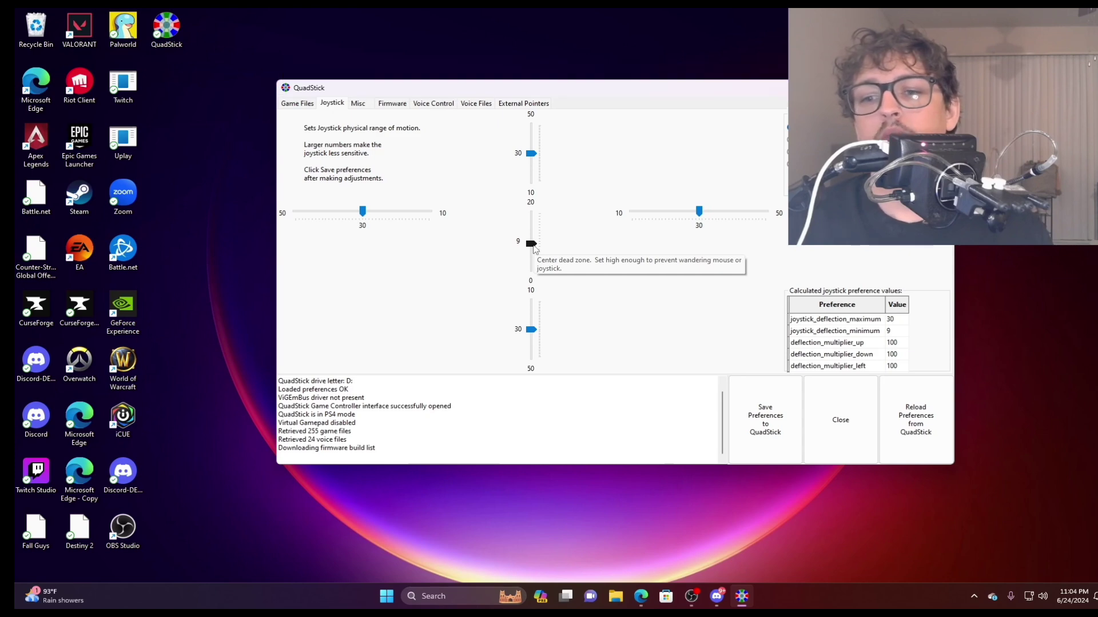
pyautogui.moveTo(533, 243)
pyautogui.mouseDown()
pyautogui.moveTo(533, 217)
pyautogui.moveTo(533, 247)
pyautogui.mouseUp()
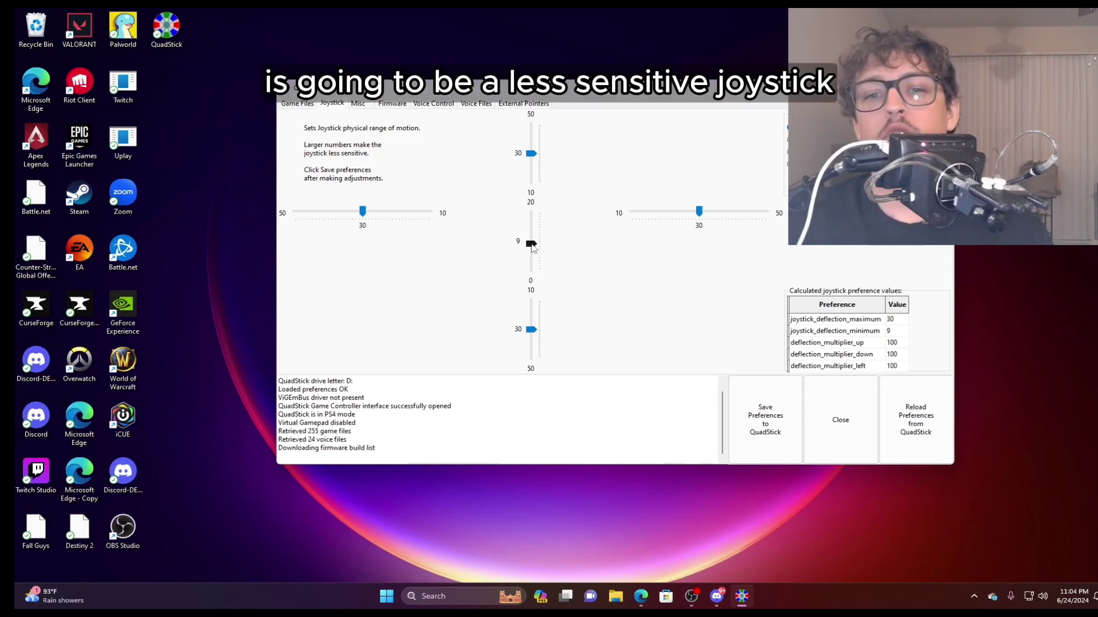